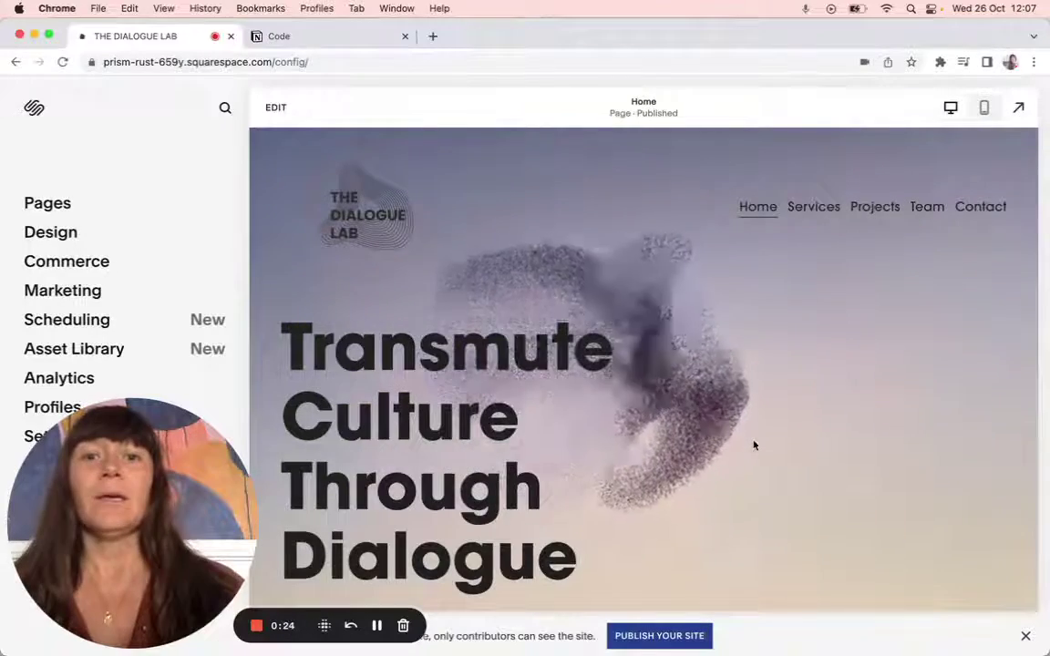
Step: Scroll through the Home page to review its sections
{"action": "scroll", "coordinate": [754, 445], "scroll_direction": "down", "scroll_amount": 1}
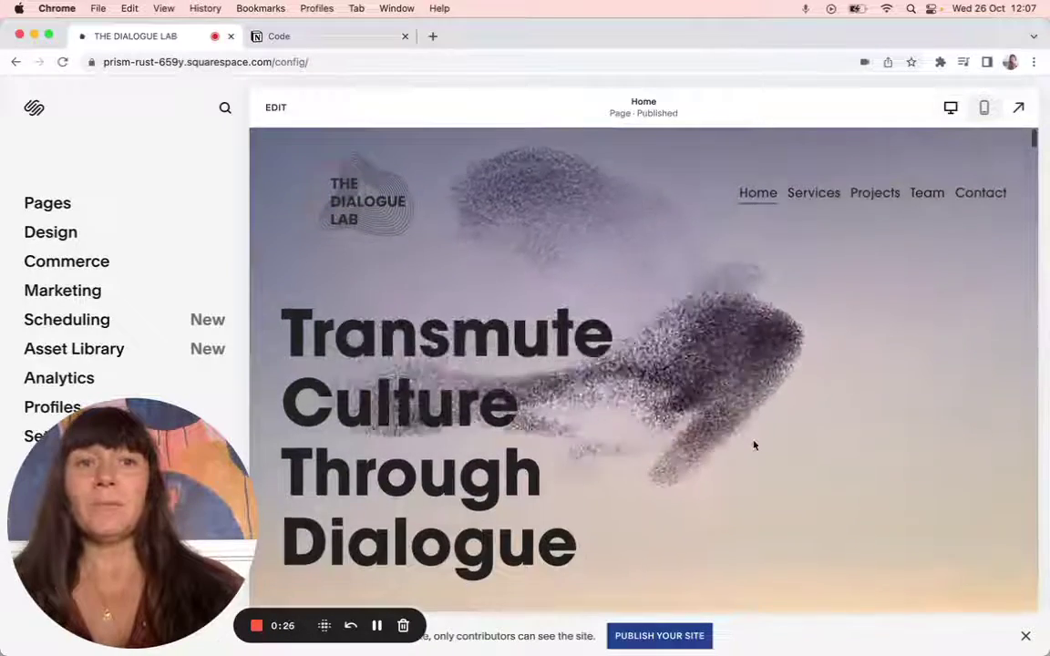
{"action": "scroll", "coordinate": [754, 445], "scroll_direction": "down", "scroll_amount": 2}
{"action": "scroll", "coordinate": [754, 445], "scroll_direction": "down", "scroll_amount": 1}
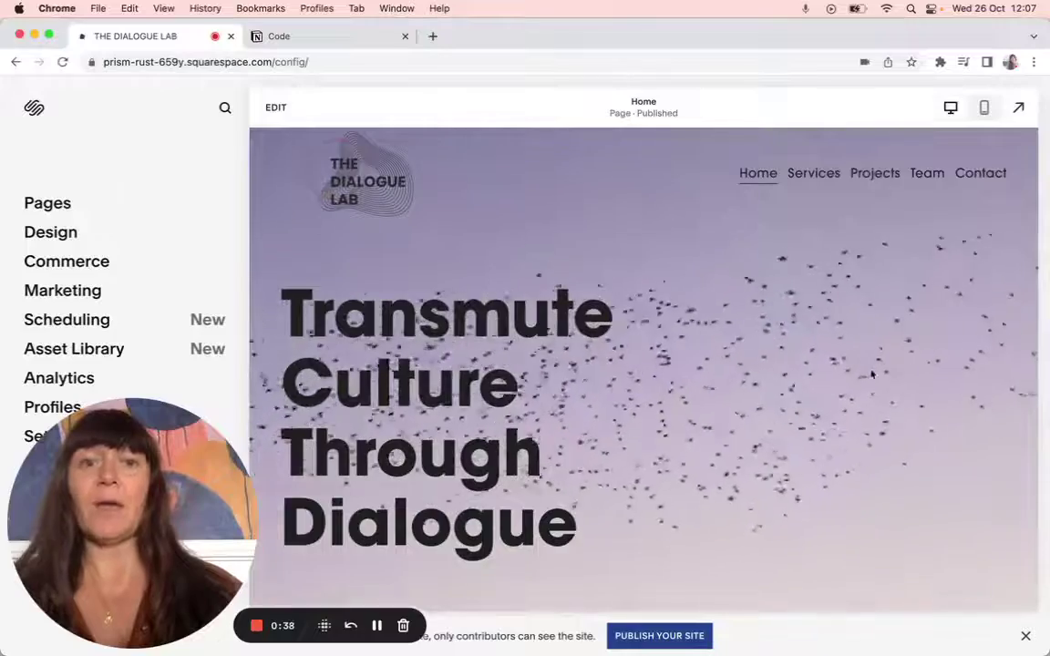
{"action": "scroll", "coordinate": [871, 374], "scroll_direction": "down", "scroll_amount": 1}
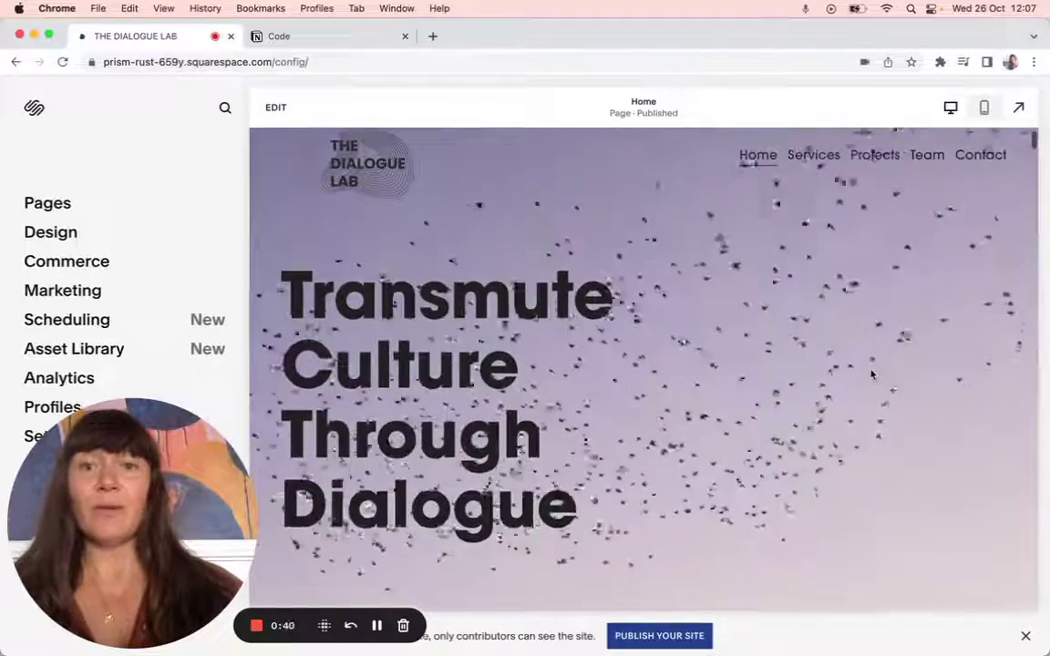
{"action": "scroll", "coordinate": [872, 374], "scroll_direction": "down", "scroll_amount": 1}
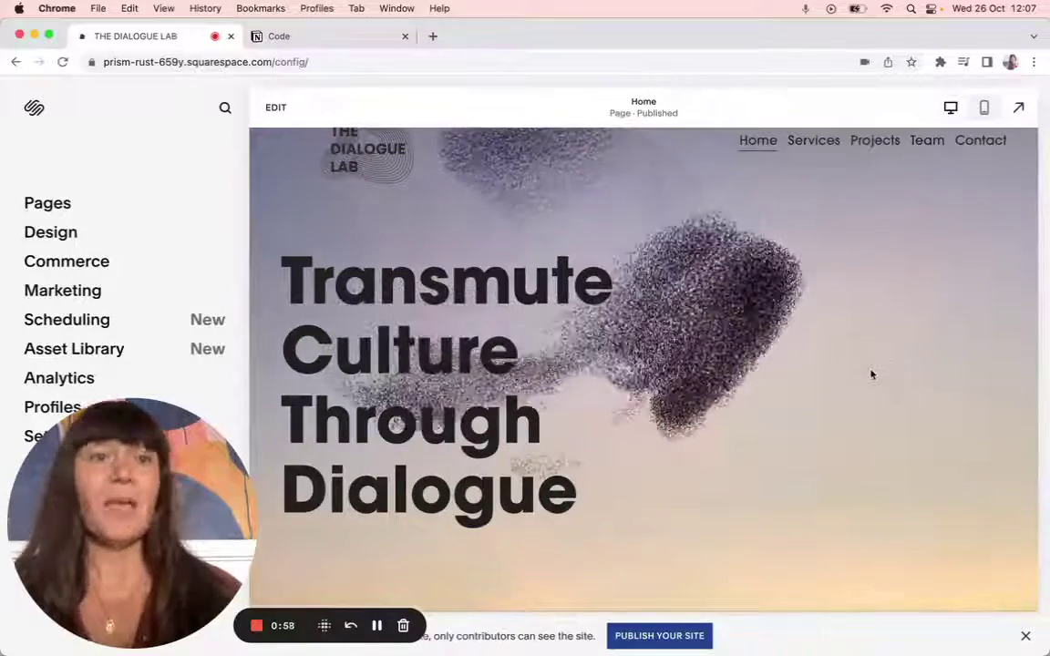
{"action": "scroll", "coordinate": [864, 407], "scroll_direction": "down", "scroll_amount": 2}
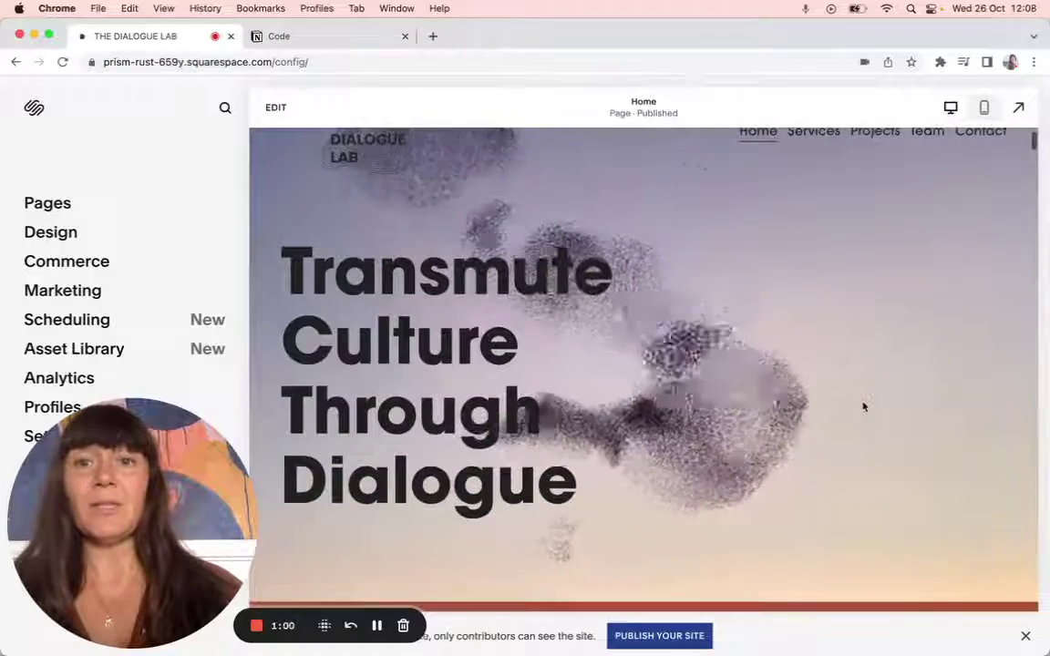
{"action": "scroll", "coordinate": [862, 406], "scroll_direction": "up", "scroll_amount": 2}
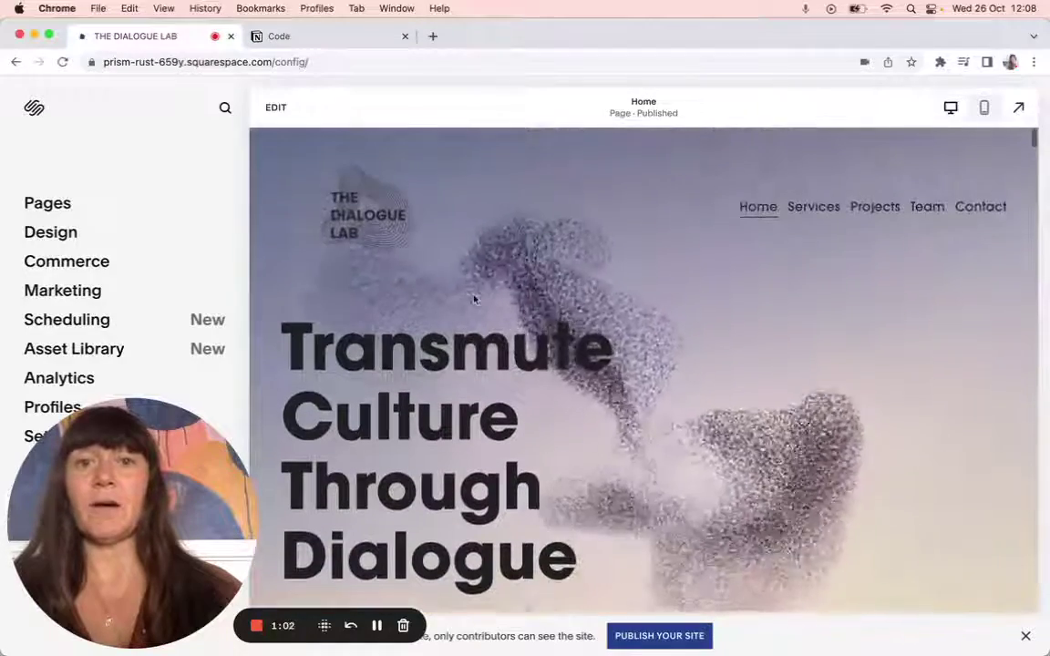
{"action": "scroll", "coordinate": [501, 354], "scroll_direction": "down", "scroll_amount": 5}
{"action": "scroll", "coordinate": [506, 357], "scroll_direction": "down", "scroll_amount": 8}
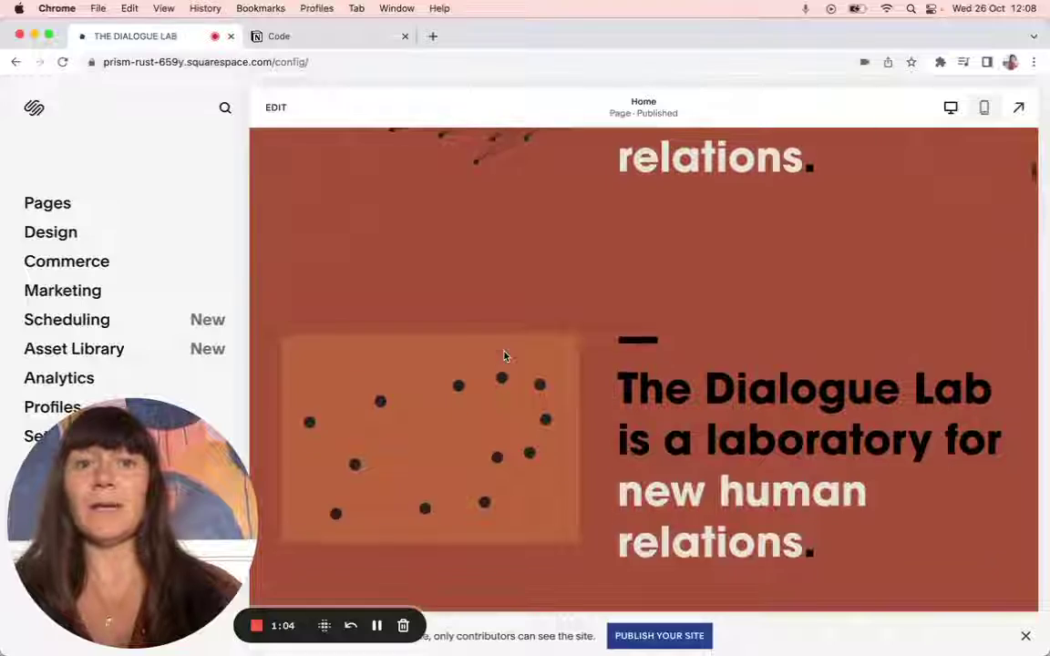
{"action": "scroll", "coordinate": [504, 357], "scroll_direction": "down", "scroll_amount": 10}
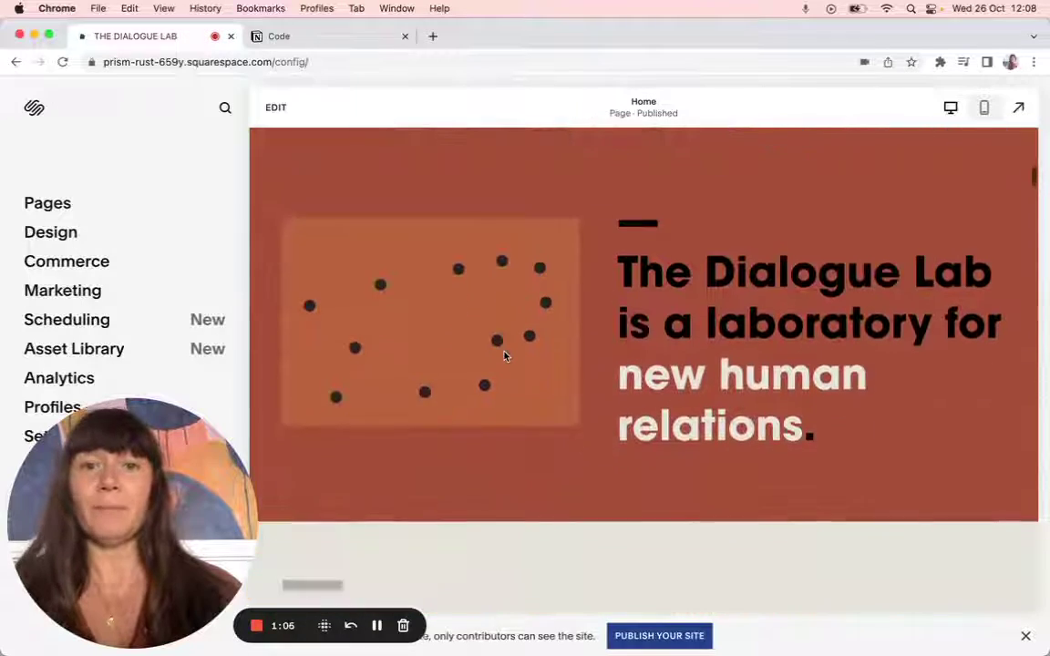
{"action": "scroll", "coordinate": [505, 351], "scroll_direction": "down", "scroll_amount": 5}
{"action": "scroll", "coordinate": [506, 356], "scroll_direction": "up", "scroll_amount": 8}
{"action": "scroll", "coordinate": [506, 357], "scroll_direction": "up", "scroll_amount": 3}
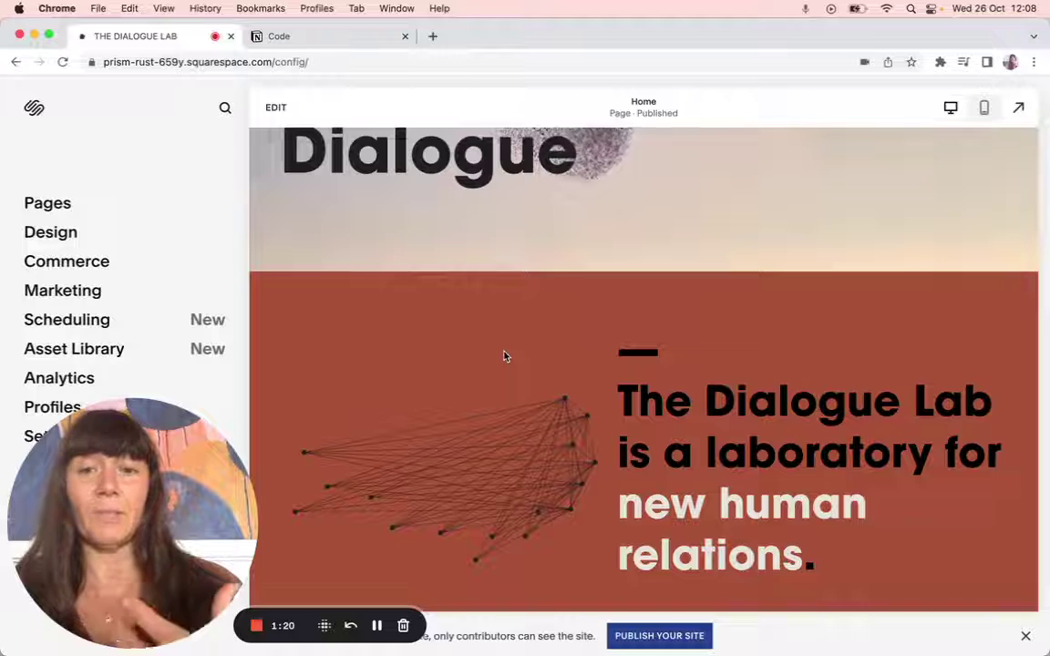
{"action": "scroll", "coordinate": [511, 413], "scroll_direction": "down", "scroll_amount": 5}
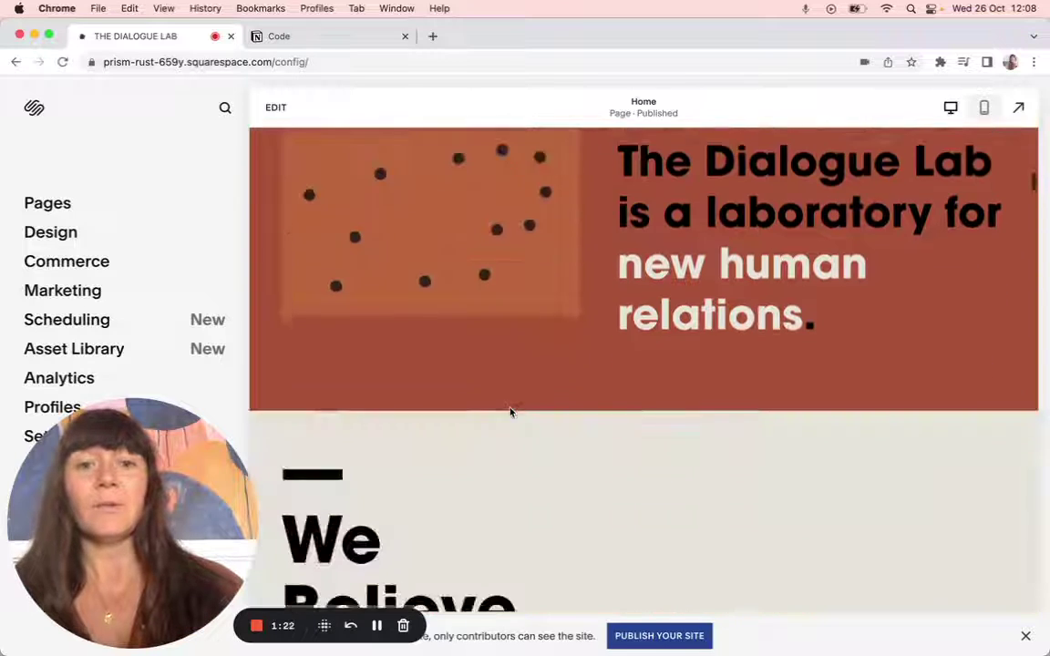
{"action": "scroll", "coordinate": [510, 413], "scroll_direction": "down", "scroll_amount": 5}
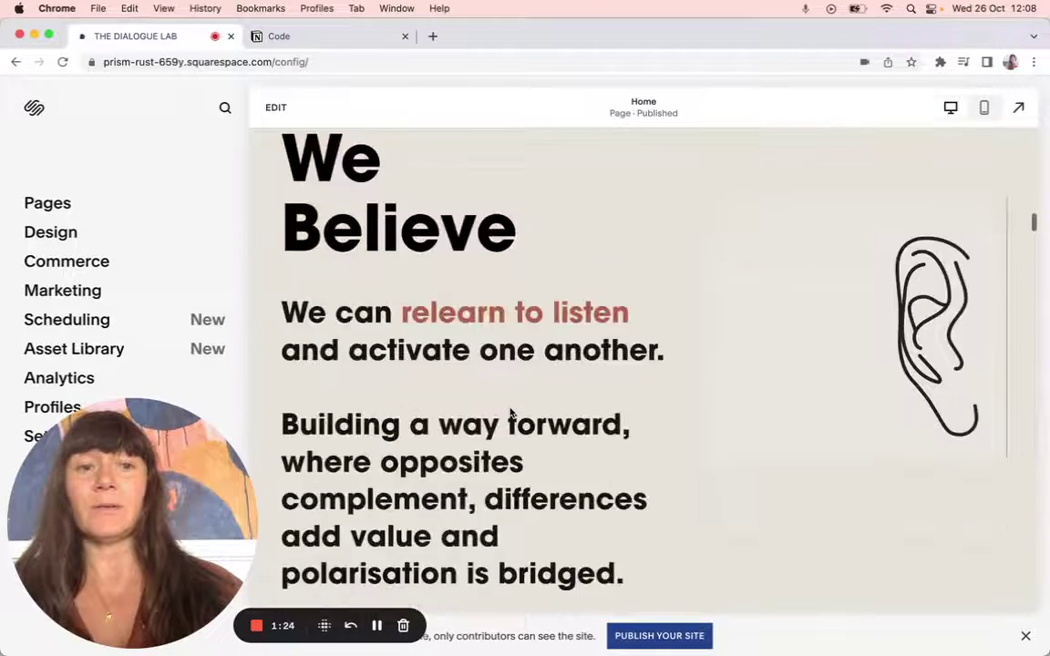
{"action": "scroll", "coordinate": [510, 410], "scroll_direction": "down", "scroll_amount": 10}
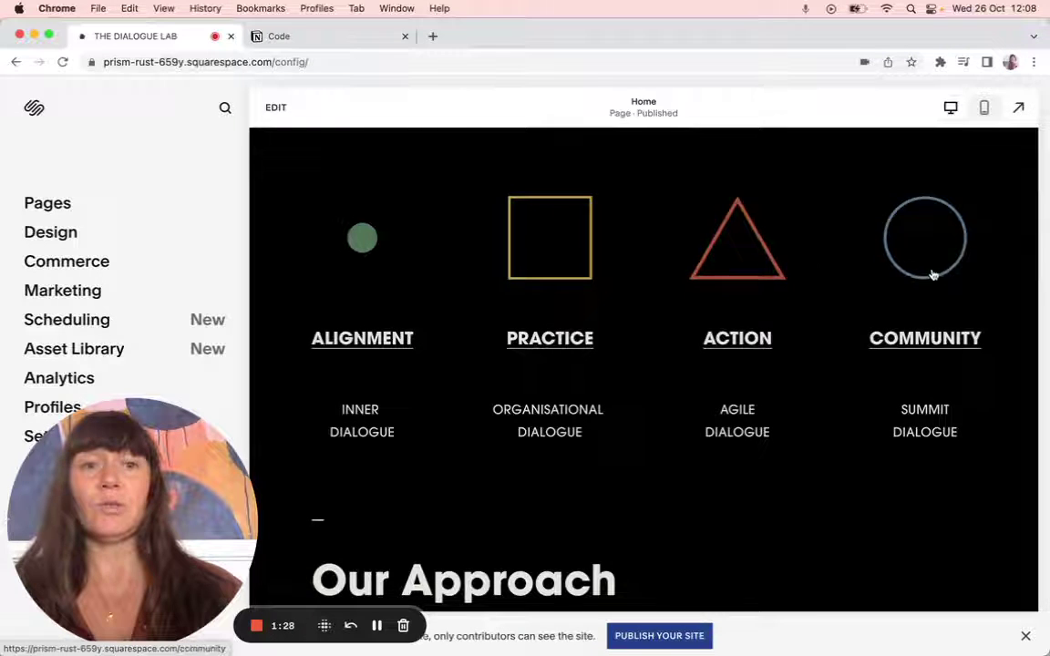
{"action": "scroll", "coordinate": [798, 473], "scroll_direction": "down", "scroll_amount": 15}
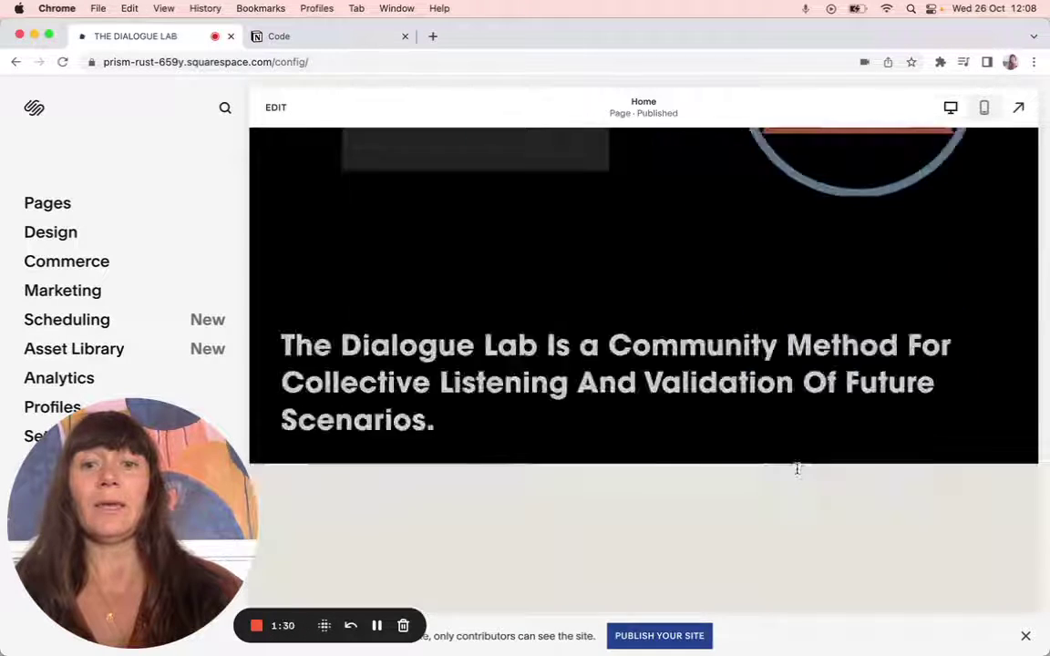
{"action": "scroll", "coordinate": [797, 473], "scroll_direction": "down", "scroll_amount": 2}
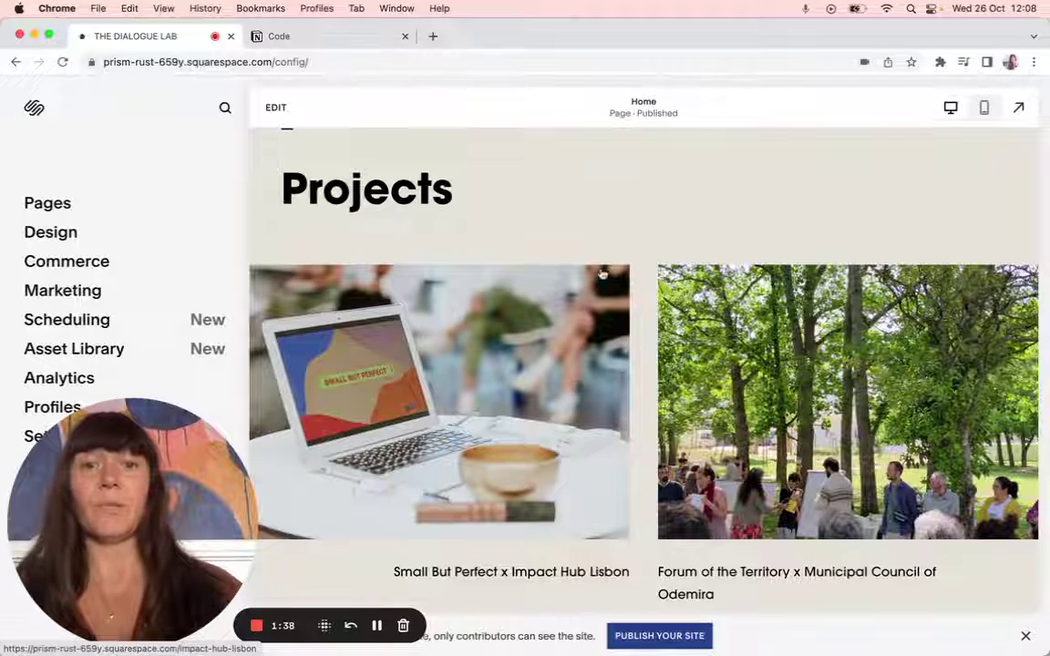
{"action": "scroll", "coordinate": [599, 260], "scroll_direction": "up", "scroll_amount": 10}
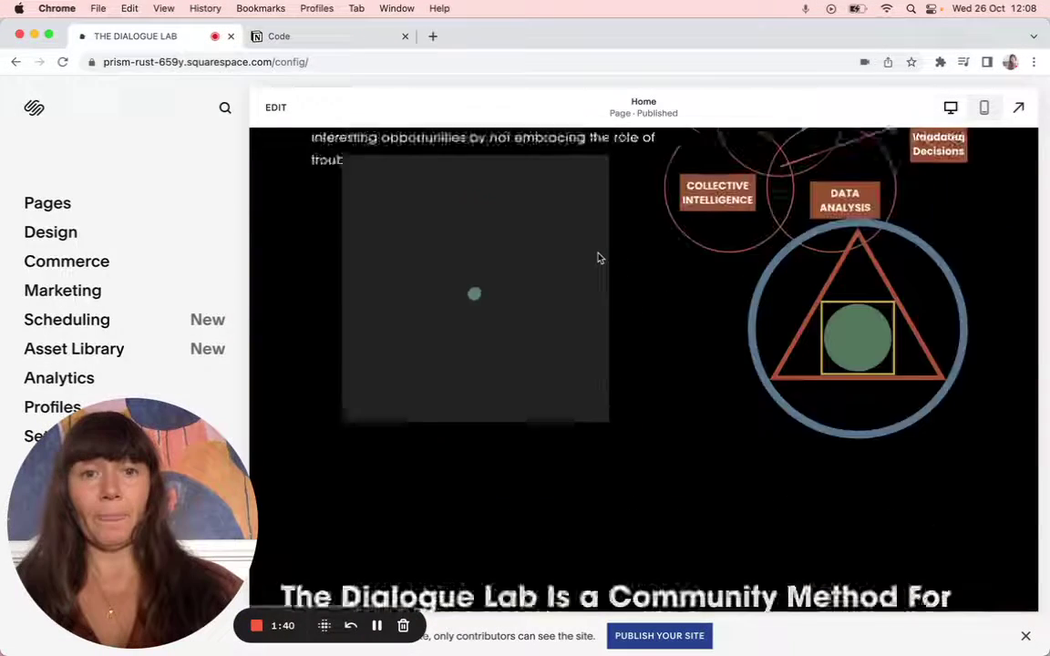
{"action": "scroll", "coordinate": [599, 259], "scroll_direction": "up", "scroll_amount": 2}
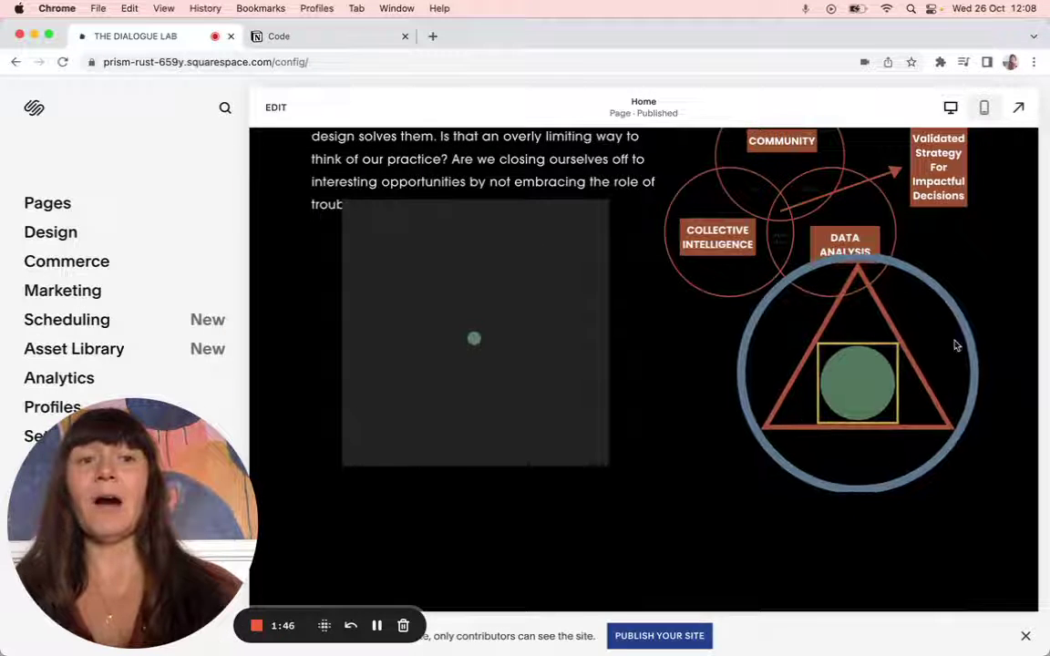
{"action": "scroll", "coordinate": [780, 376], "scroll_direction": "down", "scroll_amount": 5}
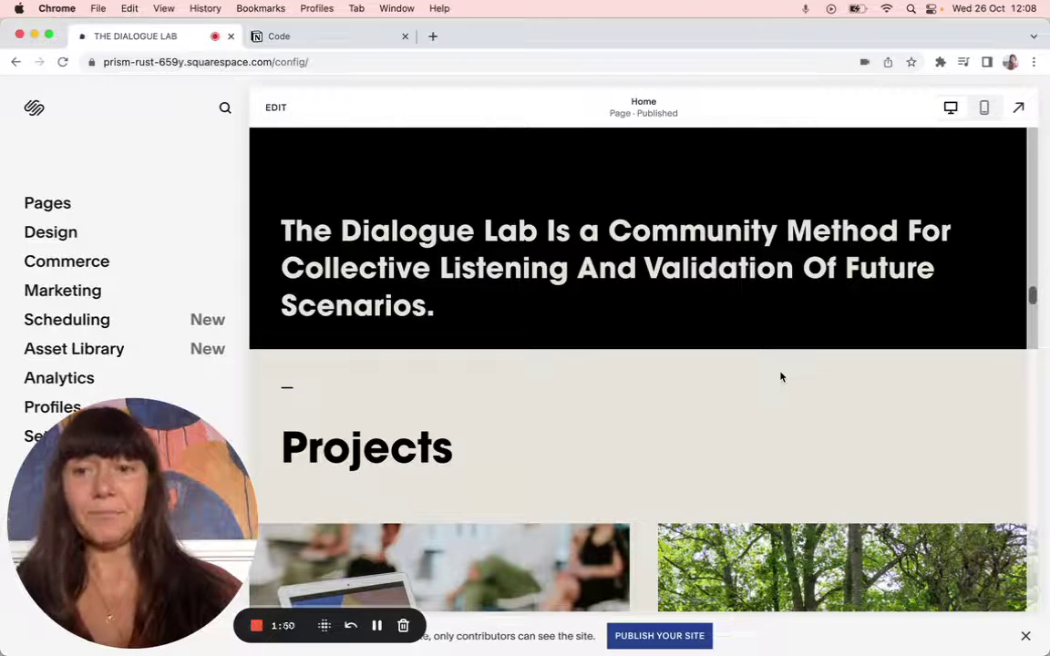
Step: Put the Home page in edit mode and run Squarespace ID Finder to label section and block IDs
{"action": "left_click", "coordinate": [941, 62]}
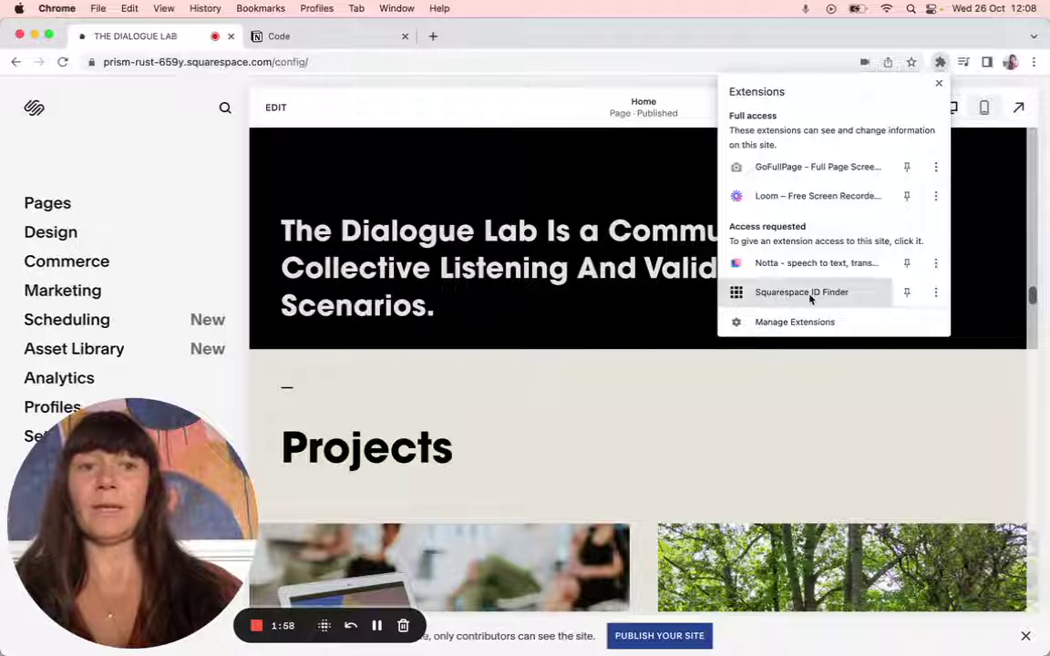
{"action": "left_click", "coordinate": [816, 412]}
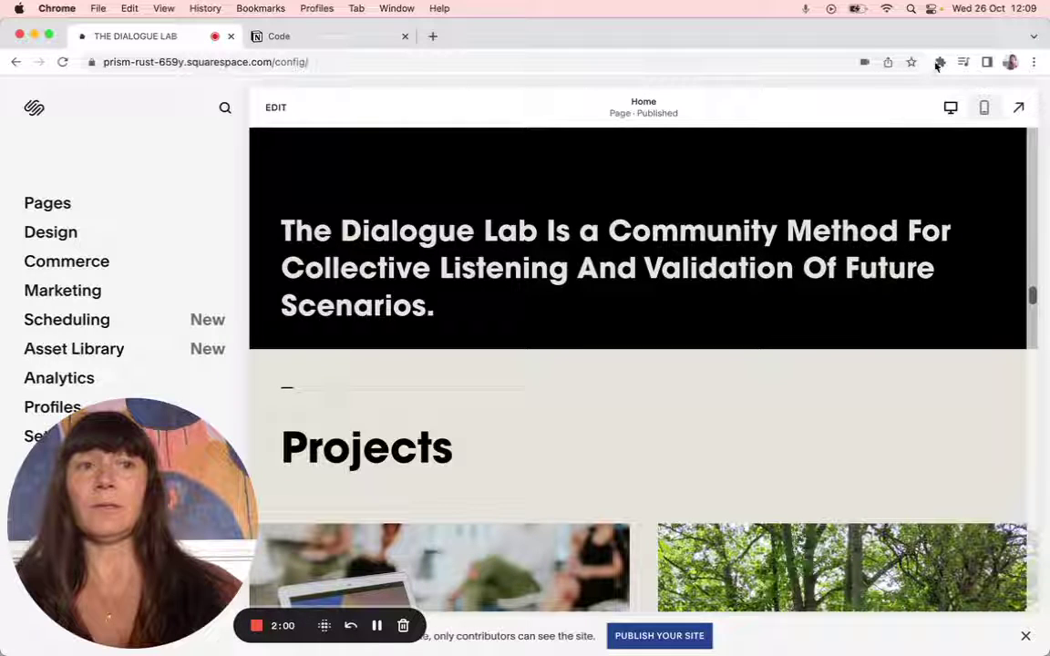
{"action": "left_click", "coordinate": [276, 108]}
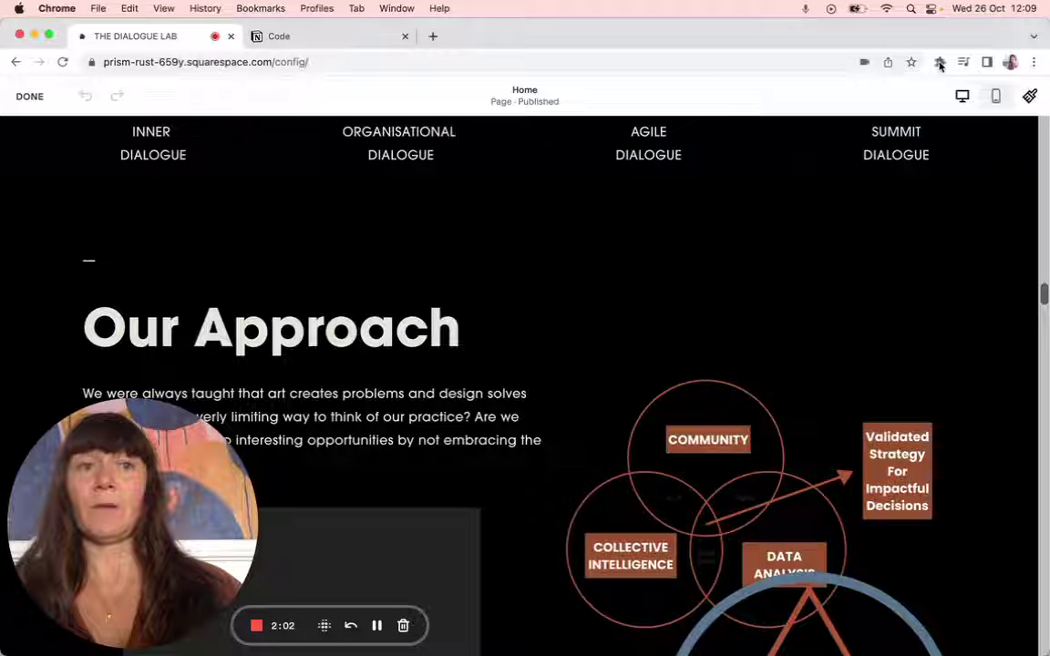
{"action": "left_click", "coordinate": [940, 63]}
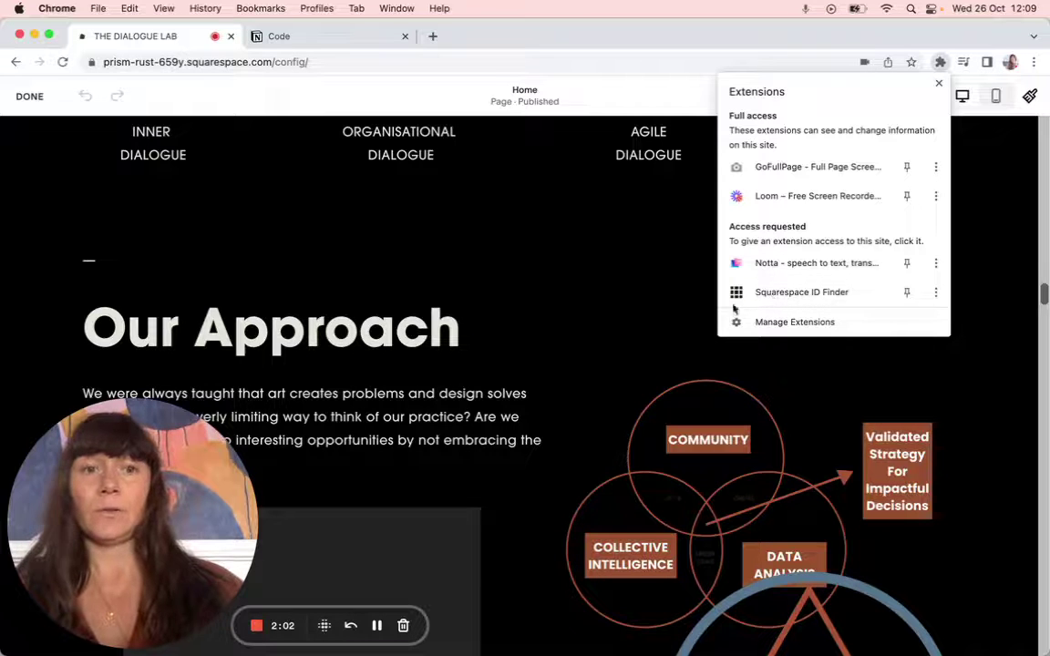
{"action": "left_click", "coordinate": [378, 629]}
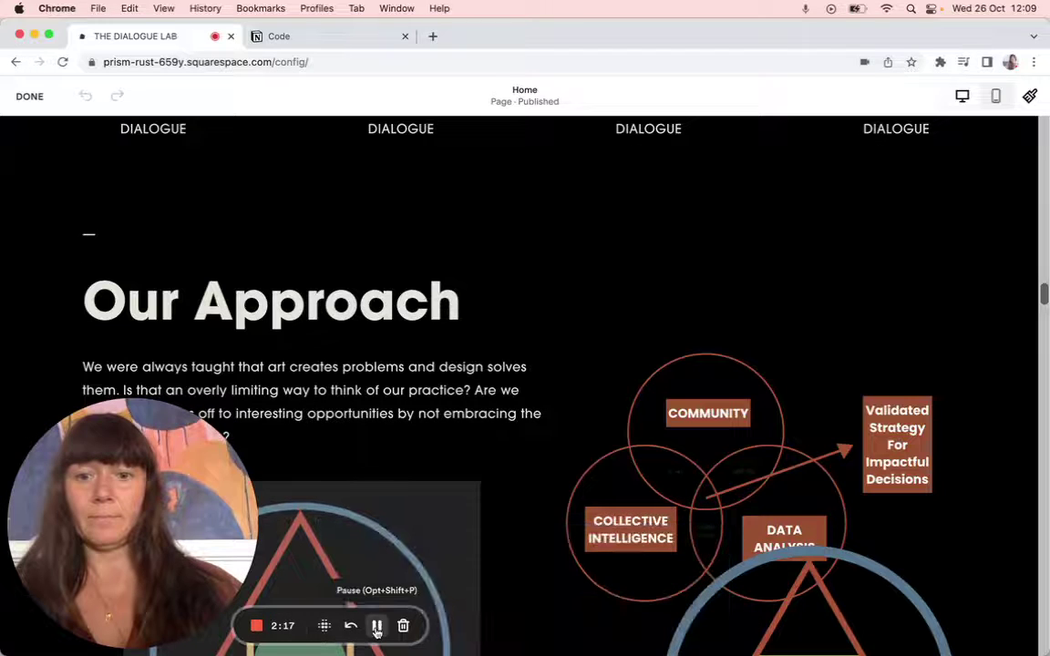
{"action": "left_click", "coordinate": [940, 64]}
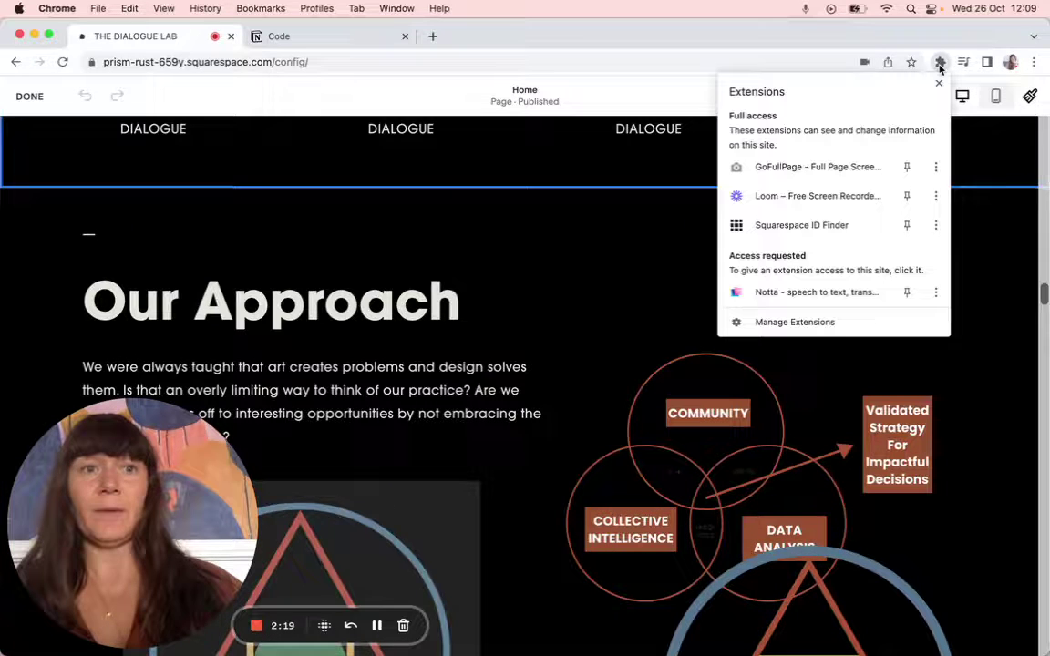
{"action": "left_click", "coordinate": [803, 225]}
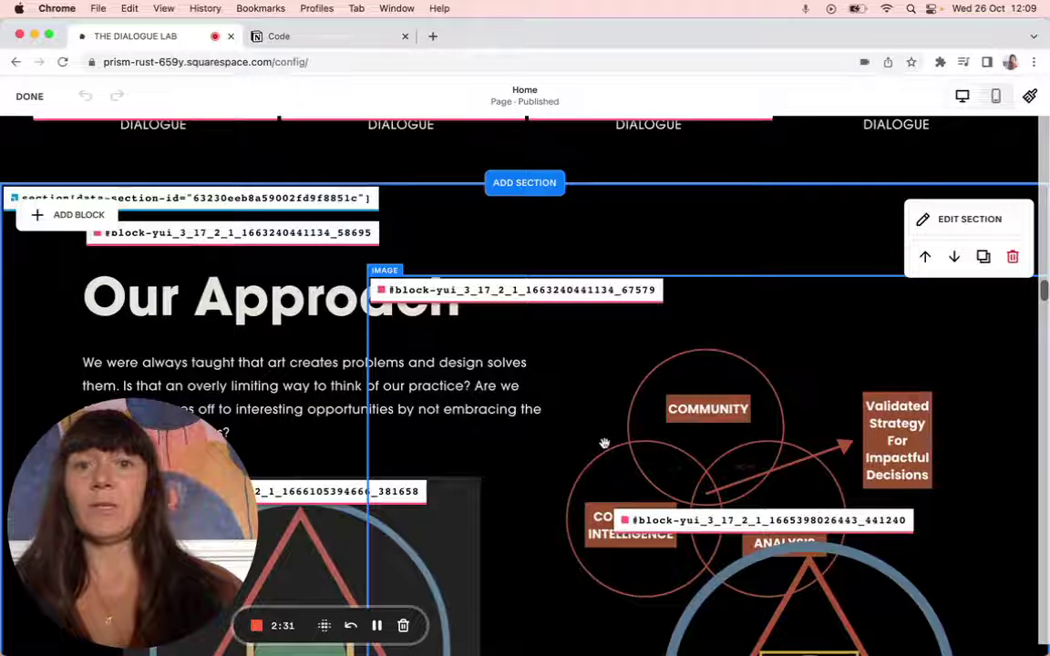
Step: Look over the ID-labelled Our Approach section, then exit the page editor
{"action": "scroll", "coordinate": [605, 446], "scroll_direction": "down", "scroll_amount": 4}
{"action": "scroll", "coordinate": [605, 447], "scroll_direction": "up", "scroll_amount": 3}
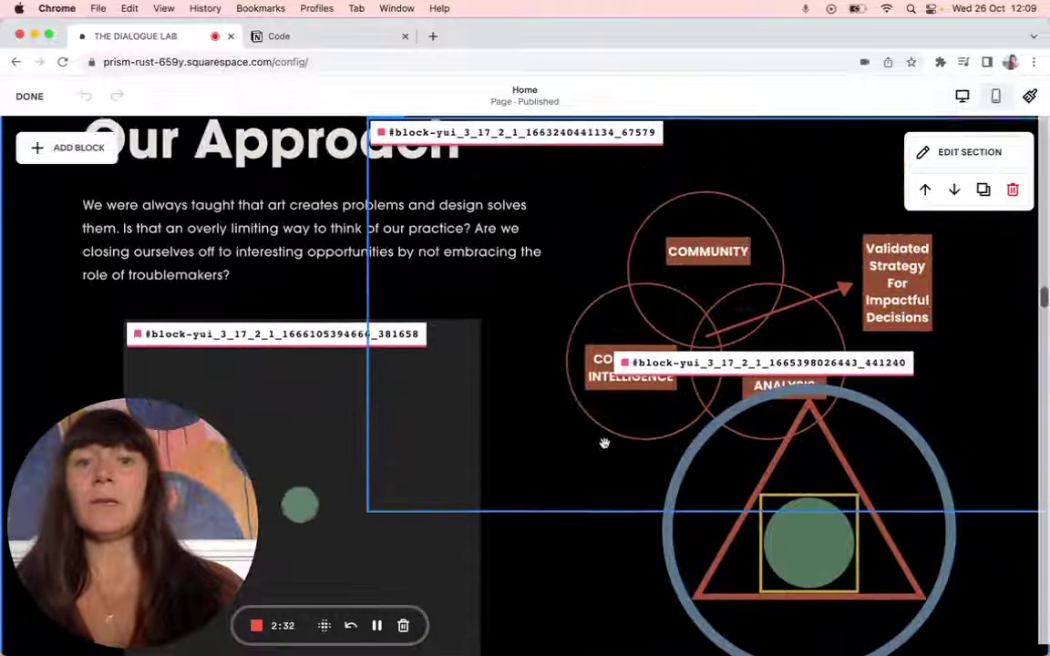
{"action": "left_click_drag", "start_coordinate": [599, 224], "coordinate": [535, 587]}
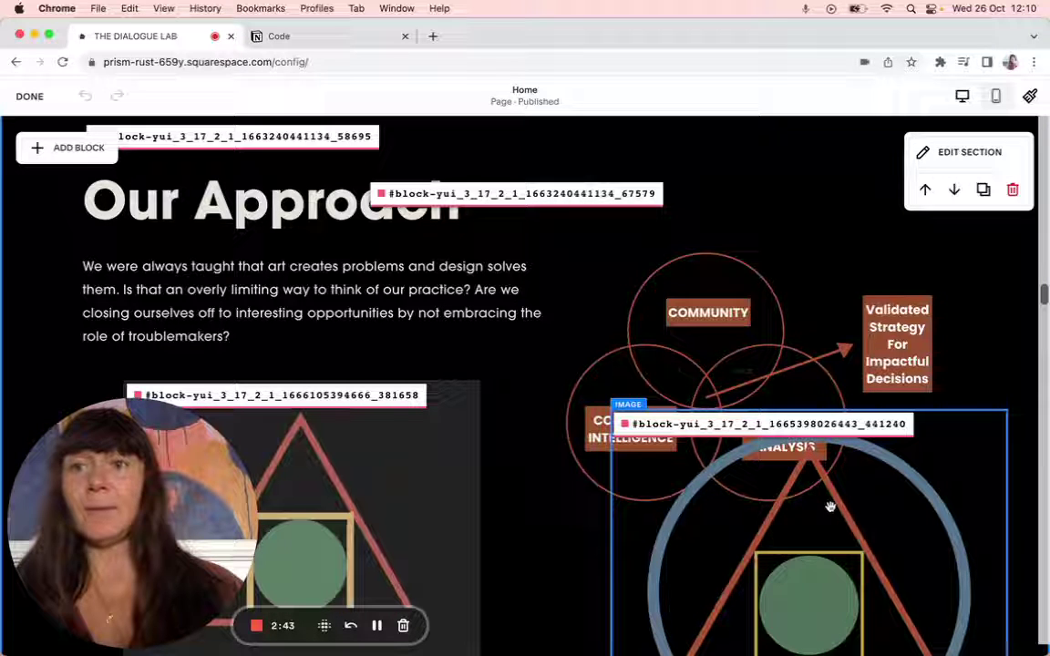
{"action": "left_click", "coordinate": [30, 98]}
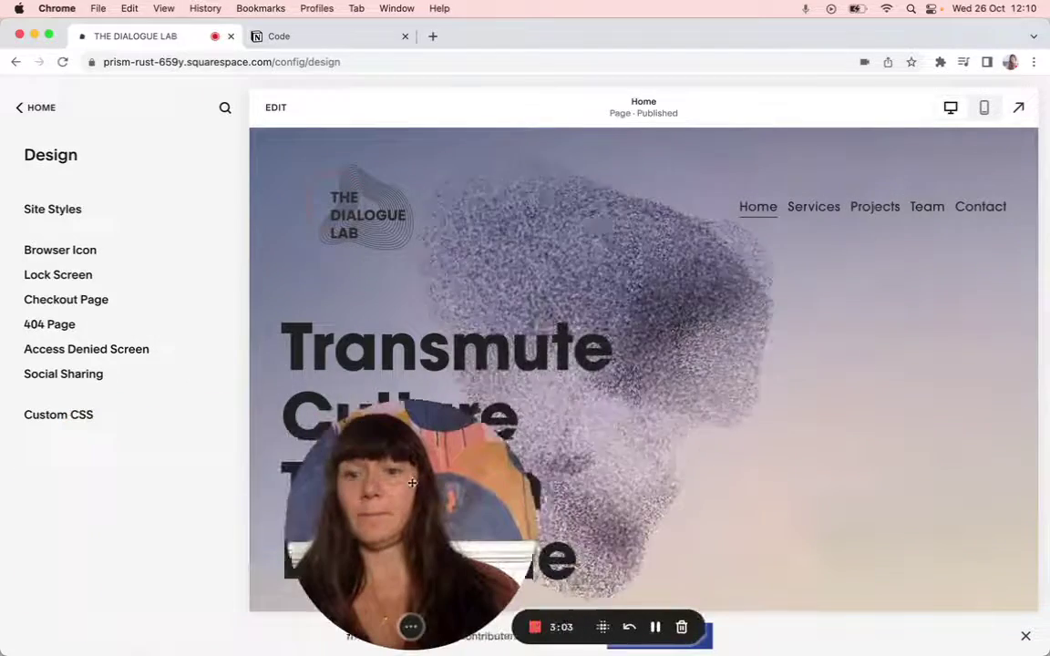
Step: Open Custom CSS and review the existing Zoom Me In Hover image-block code
{"action": "left_click", "coordinate": [55, 414]}
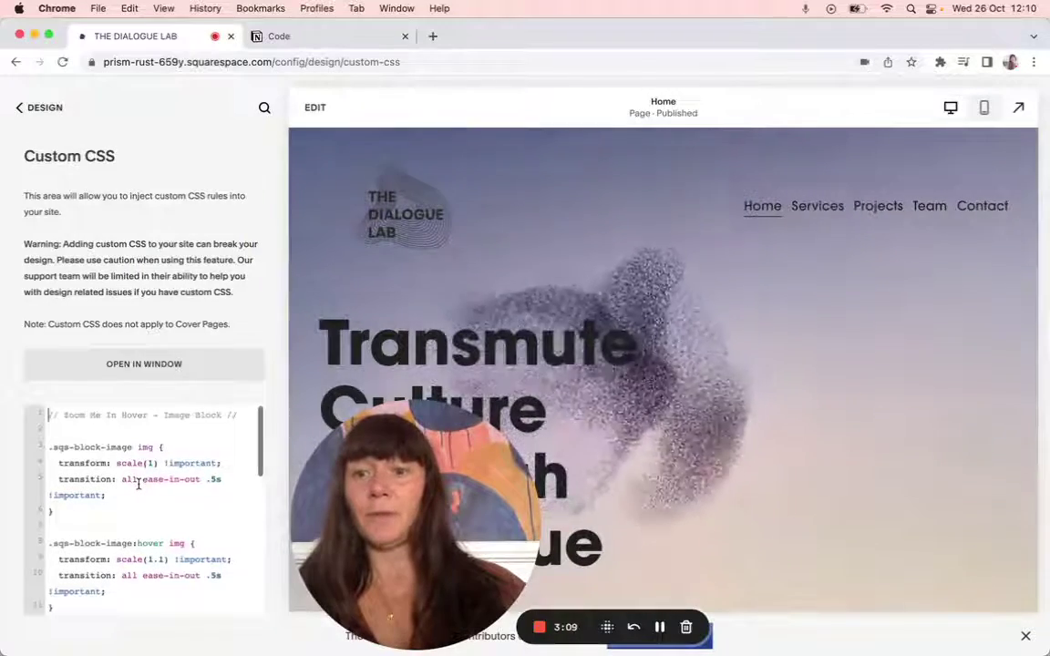
{"action": "scroll", "coordinate": [138, 484], "scroll_direction": "down", "scroll_amount": 10}
{"action": "scroll", "coordinate": [138, 484], "scroll_direction": "up", "scroll_amount": 10}
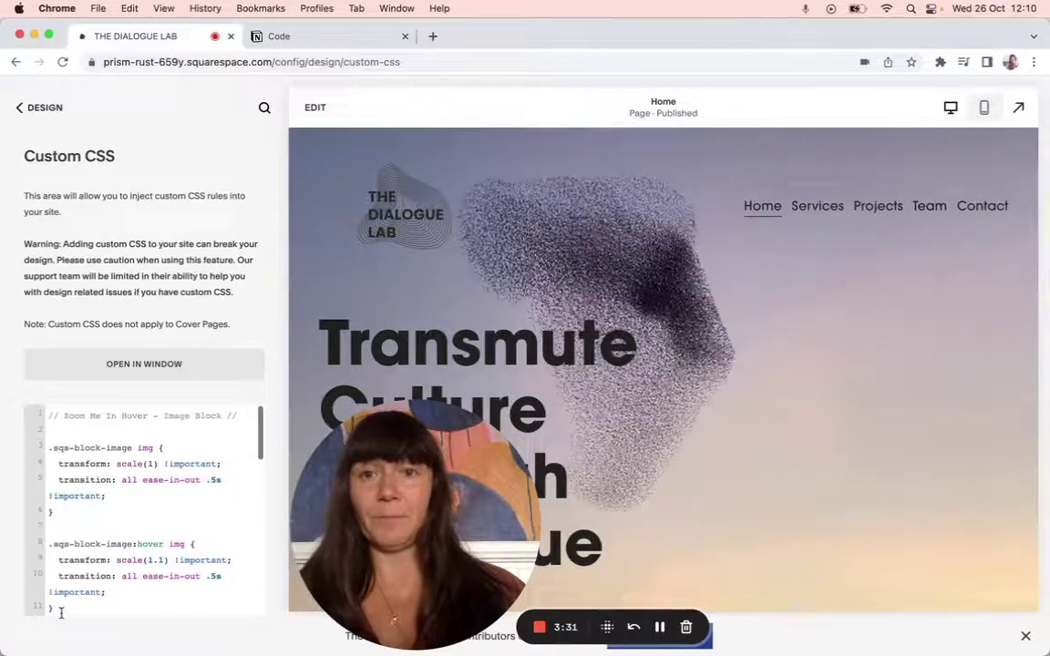
Step: Open the basics code 5 top codes page in the Notion Code notes
{"action": "left_click", "coordinate": [314, 44]}
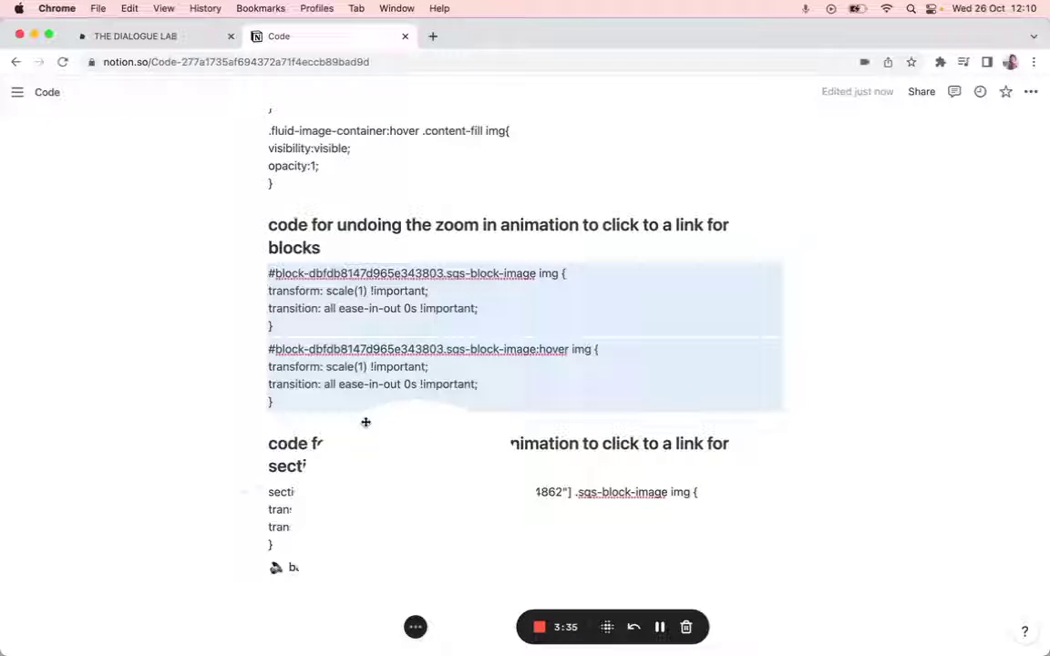
{"action": "left_click_drag", "start_coordinate": [479, 495], "coordinate": [193, 464]}
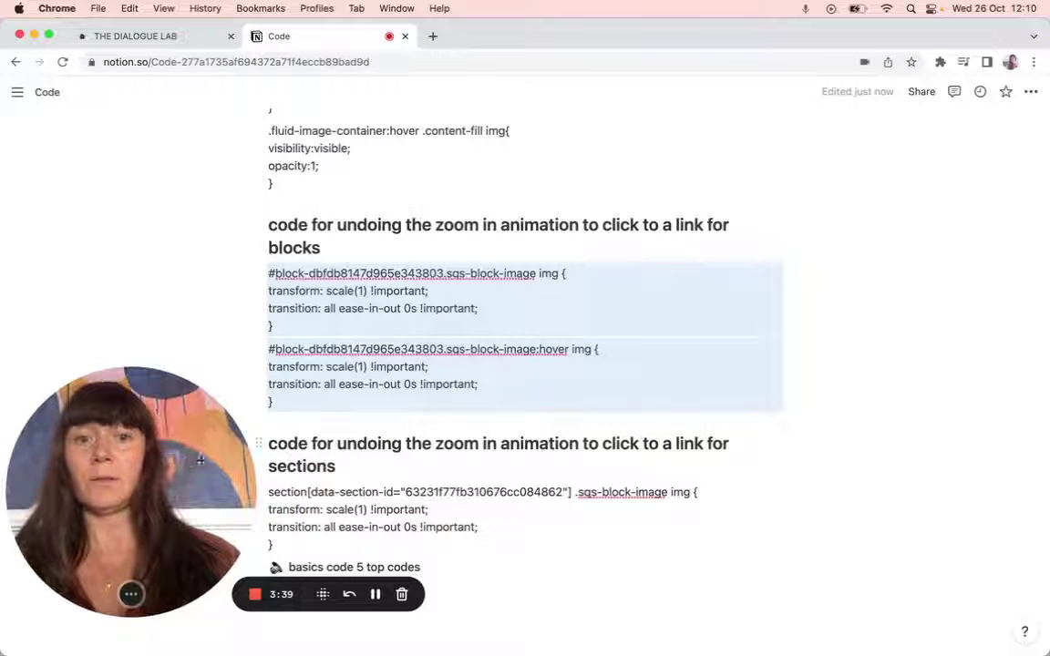
{"action": "scroll", "coordinate": [633, 449], "scroll_direction": "down", "scroll_amount": 2}
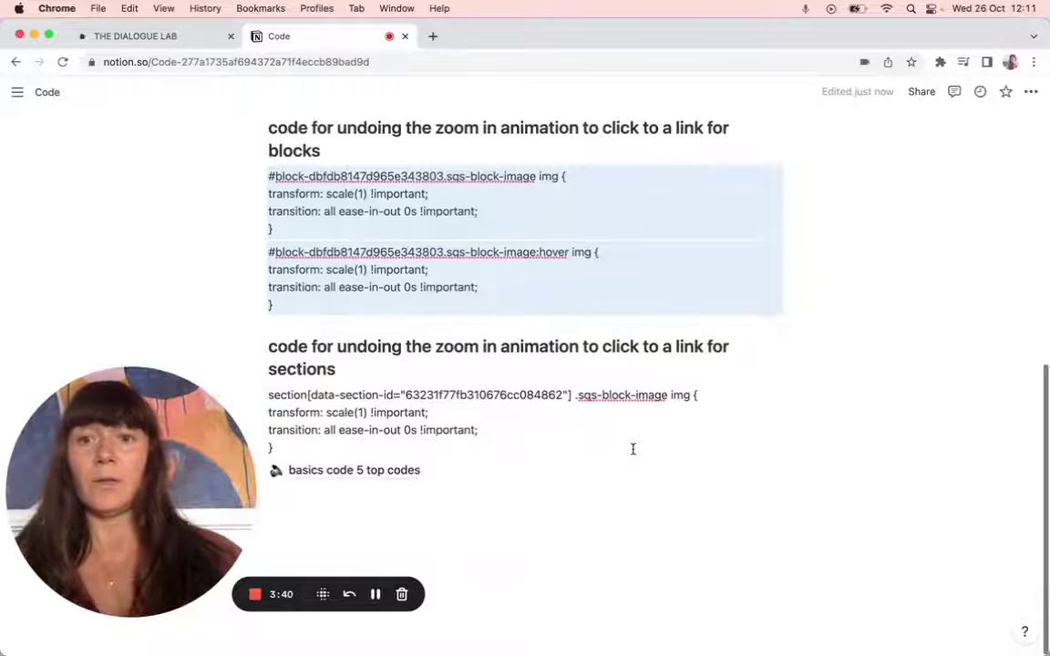
{"action": "left_click", "coordinate": [333, 482]}
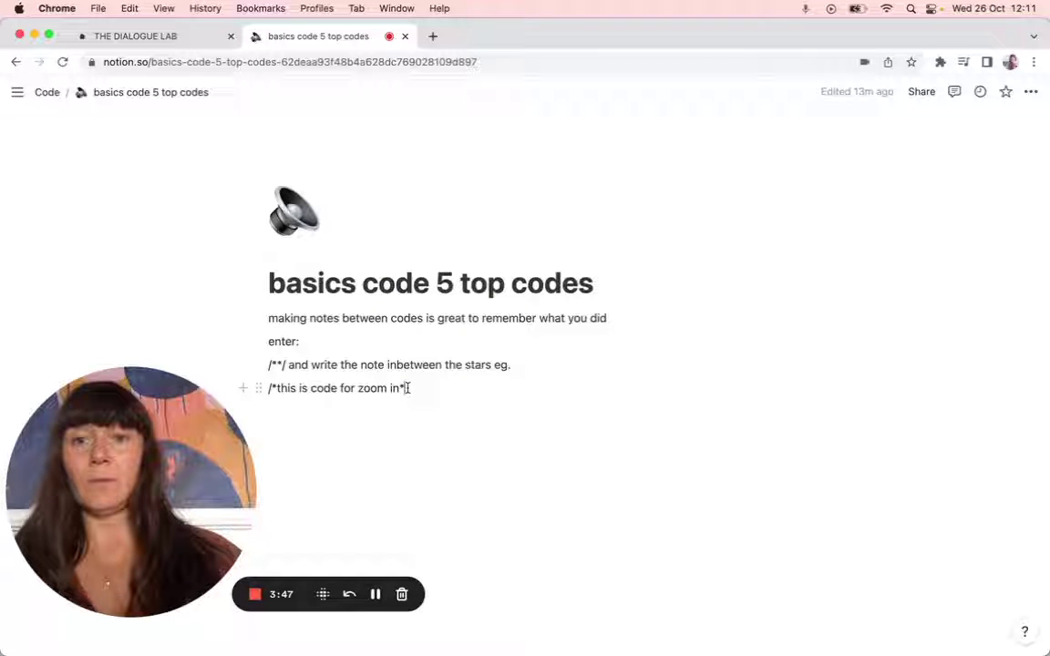
Step: Complete the comment as /*this is code for zoom in*/, select it, and return to Squarespace
{"action": "type", "text": "/"}
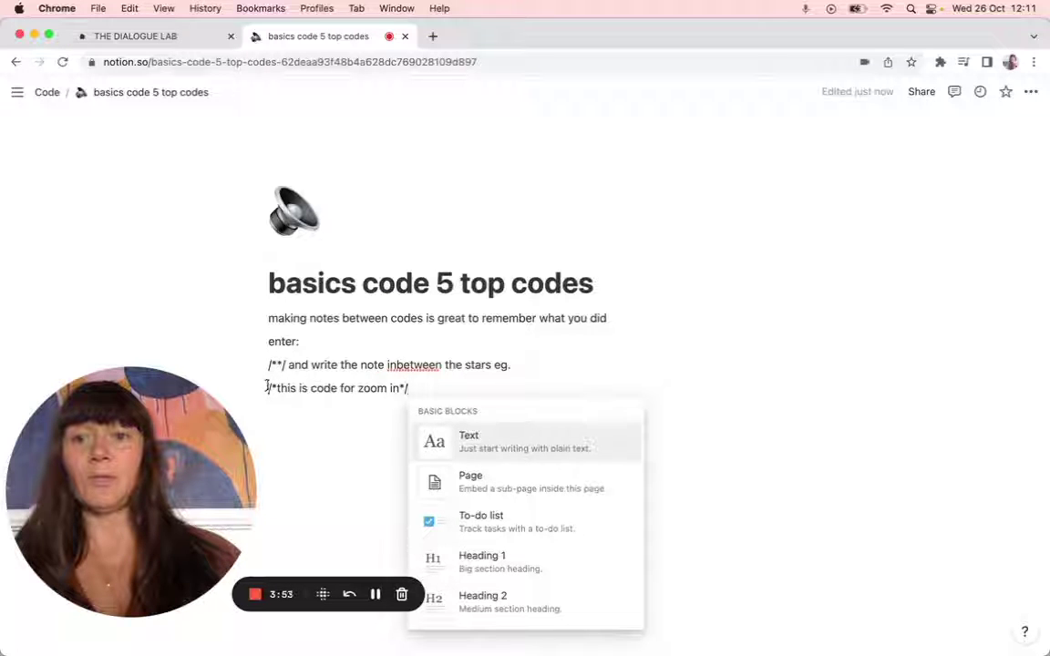
{"action": "left_click_drag", "start_coordinate": [415, 386], "coordinate": [417, 385]}
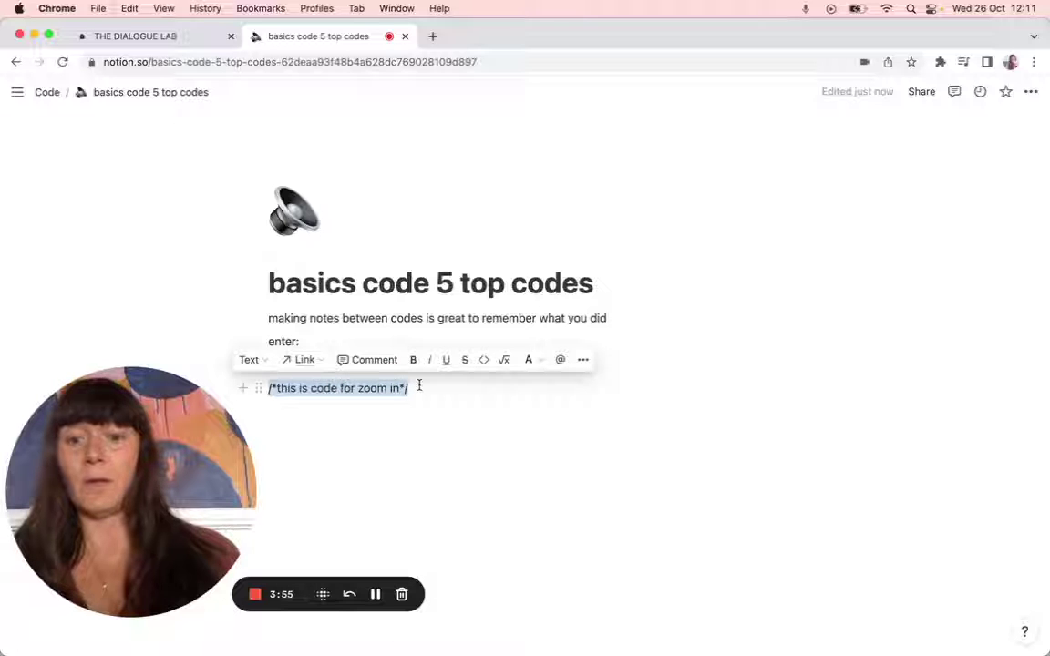
{"action": "left_click", "coordinate": [165, 39]}
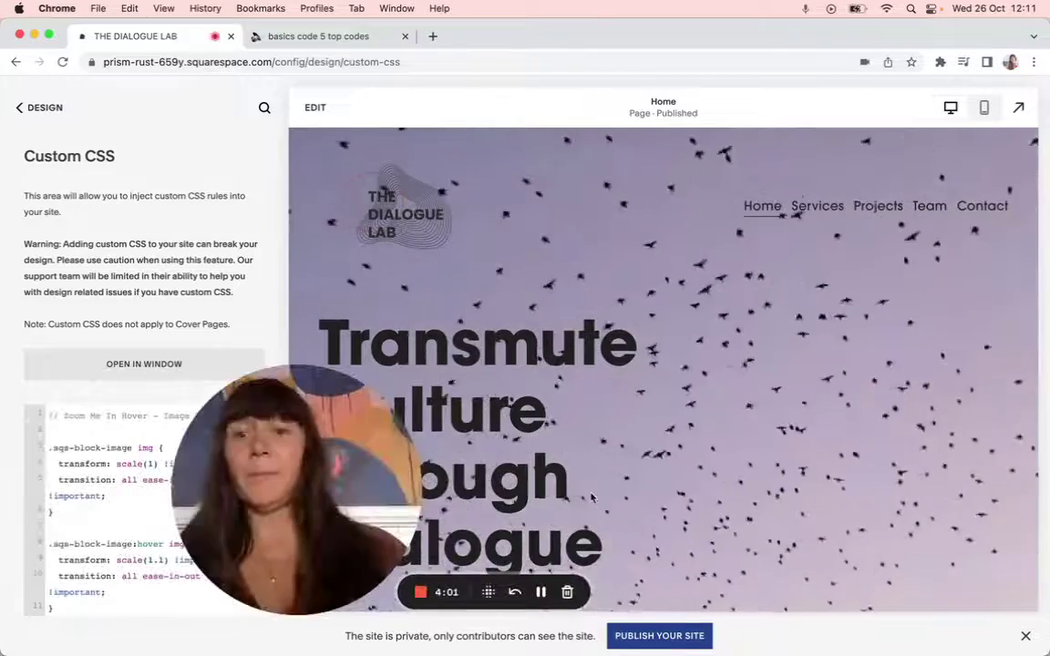
{"action": "left_click_drag", "start_coordinate": [377, 481], "coordinate": [294, 427]}
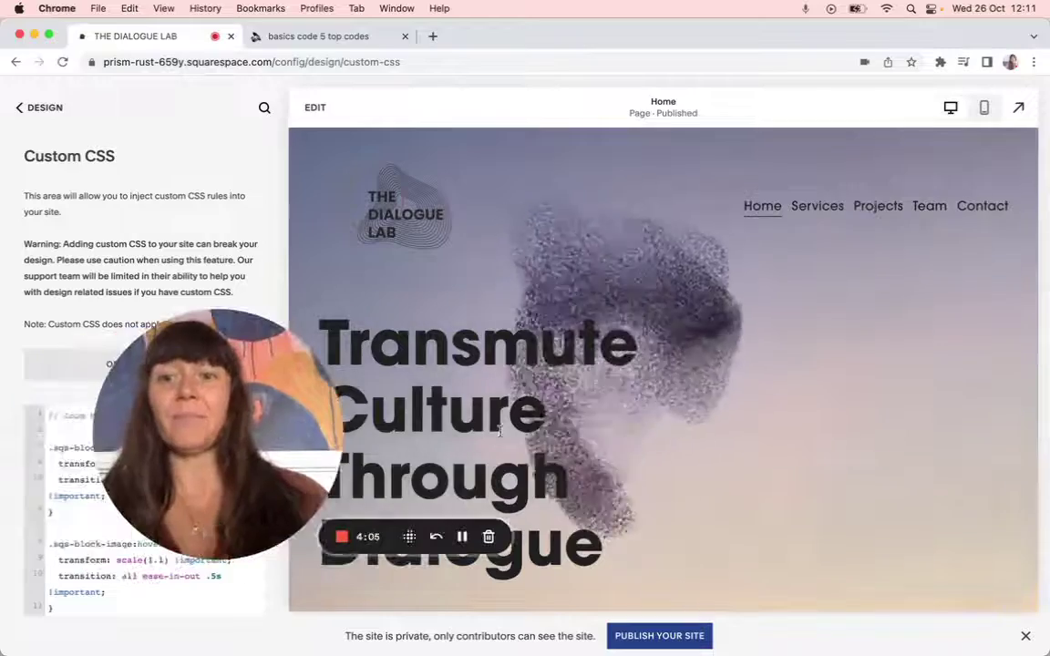